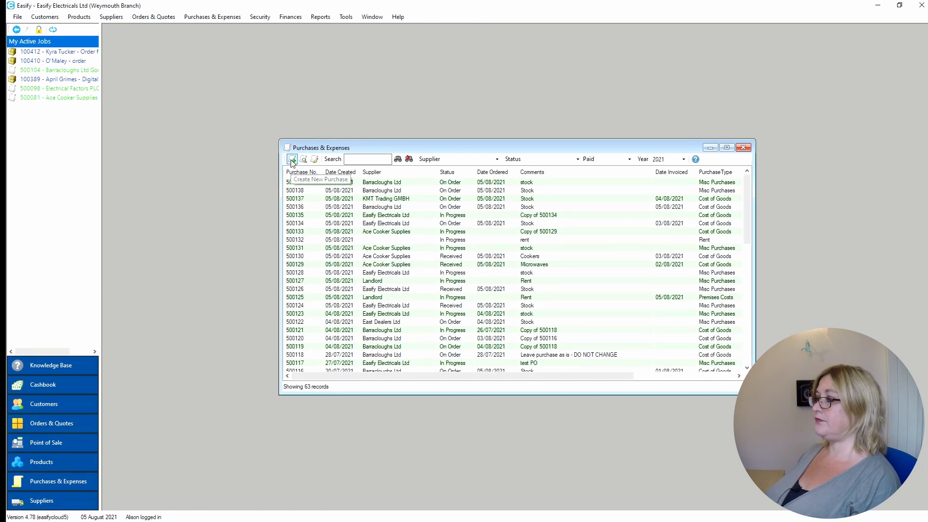
Step: Create a new purchase and enlarge its window to fill most of the workspace
{"action": "left_click", "coordinate": [292, 159]}
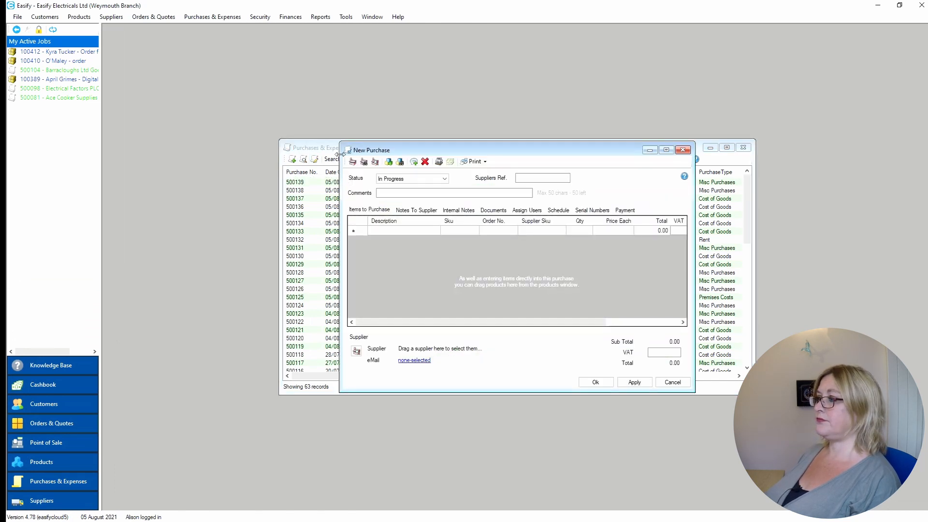
{"action": "left_click_drag", "start_coordinate": [339, 143], "coordinate": [120, 25]}
{"action": "left_click_drag", "start_coordinate": [694, 392], "coordinate": [854, 484]}
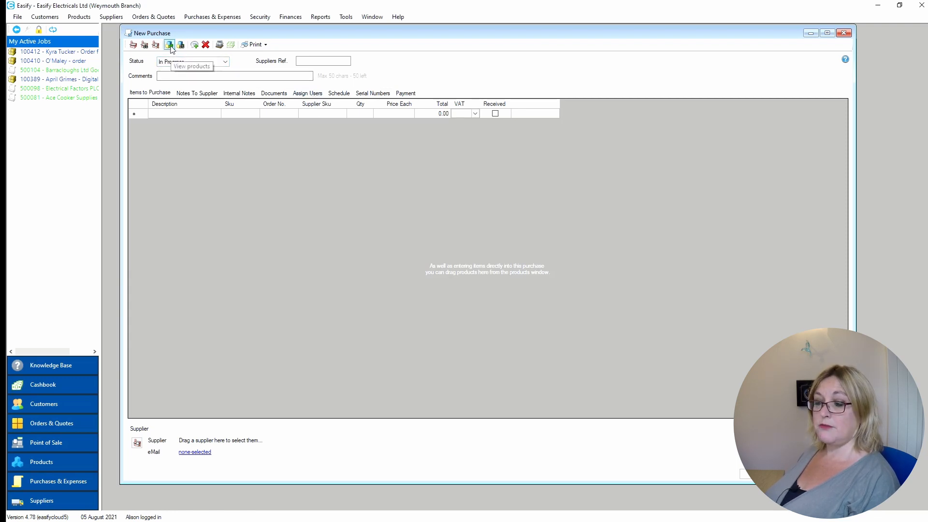
Step: Show the product list beside the purchase and add the C Cell Rechargeable Batteries, 2 Way M-F Phono Lead 2m and SCART Lead 100014
{"action": "left_click", "coordinate": [169, 45]}
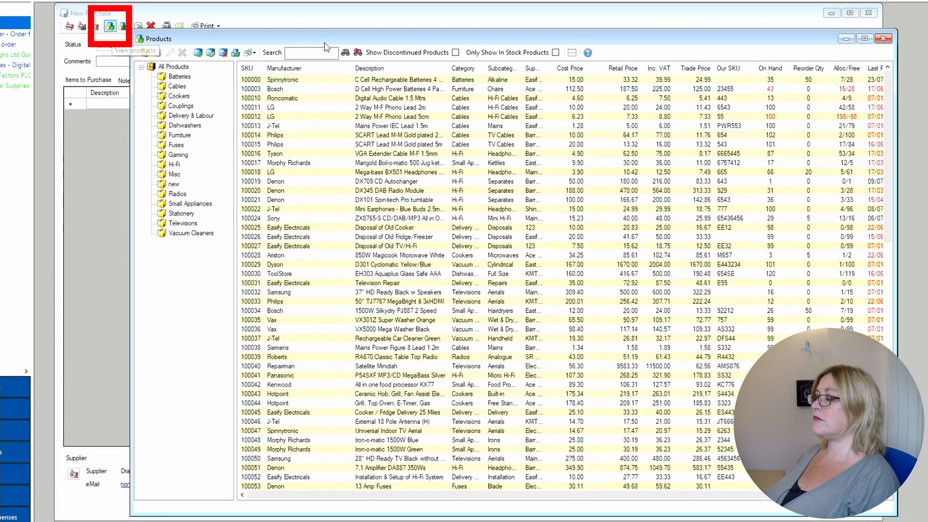
{"action": "left_click_drag", "start_coordinate": [325, 46], "coordinate": [525, 77]}
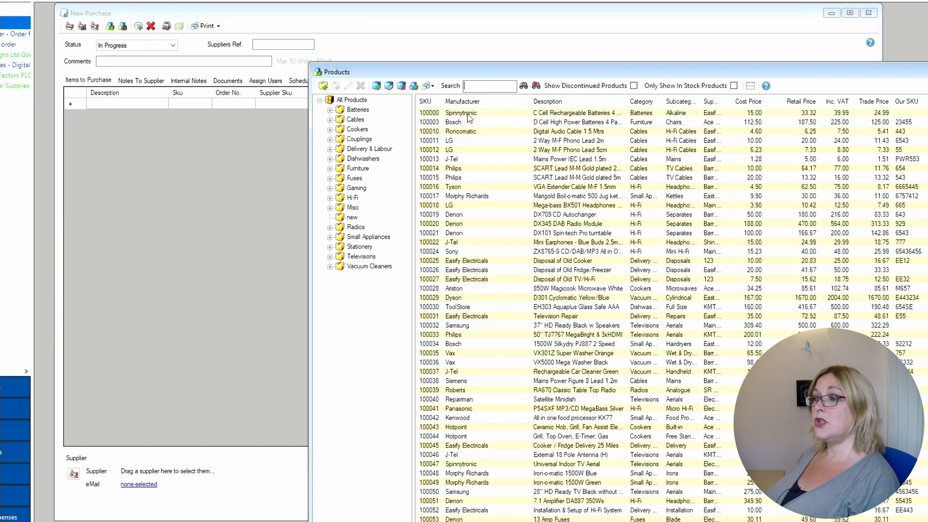
{"action": "left_click", "coordinate": [428, 114]}
{"action": "left_click_drag", "start_coordinate": [186, 108], "coordinate": [136, 107]}
{"action": "left_click_drag", "start_coordinate": [441, 142], "coordinate": [143, 117]}
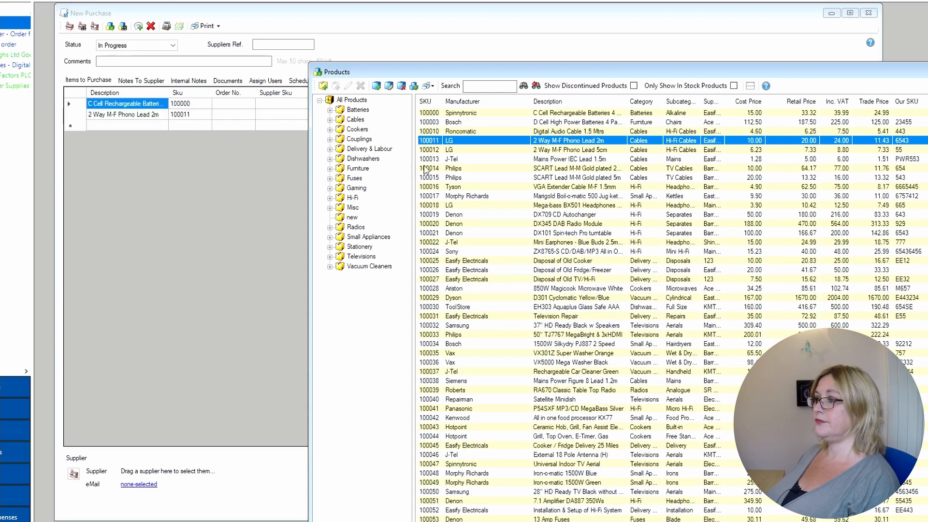
{"action": "left_click", "coordinate": [429, 169]}
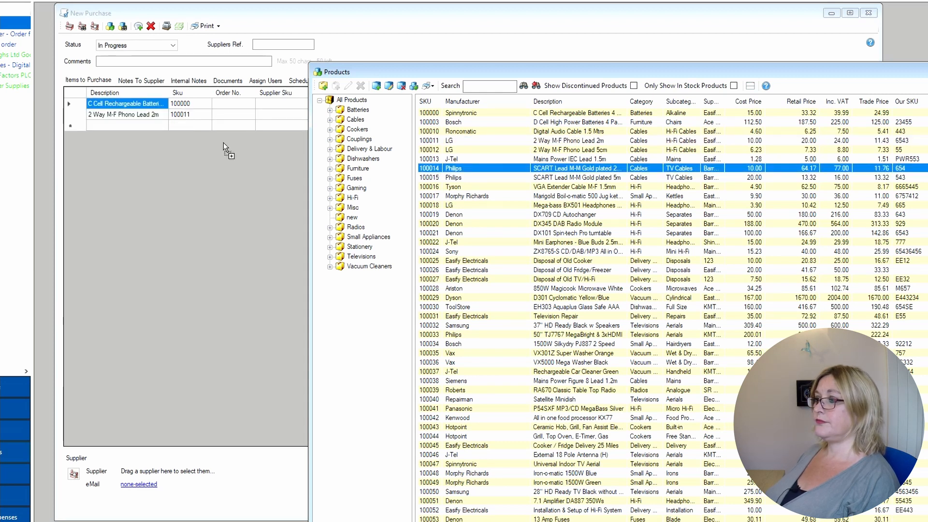
{"action": "left_click_drag", "start_coordinate": [150, 128], "coordinate": [149, 126]}
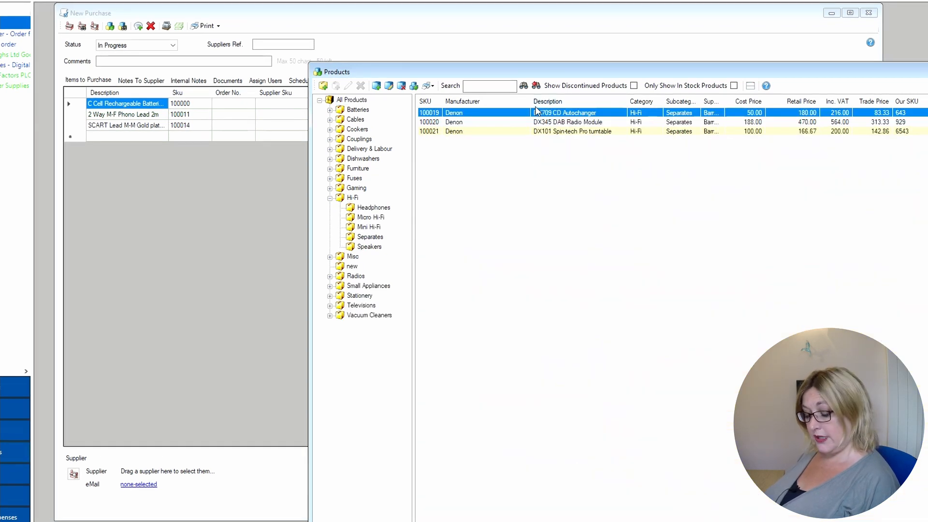
Step: Add the three Denon Hi-Fi separates to the purchase together: DX709 CD Autochanger, DX345 DAB Radio Module and DX101 Spin-tech Pro turntable
{"action": "left_click", "coordinate": [529, 133], "text": "shift"}
{"action": "left_click_drag", "start_coordinate": [476, 121], "coordinate": [191, 152]}
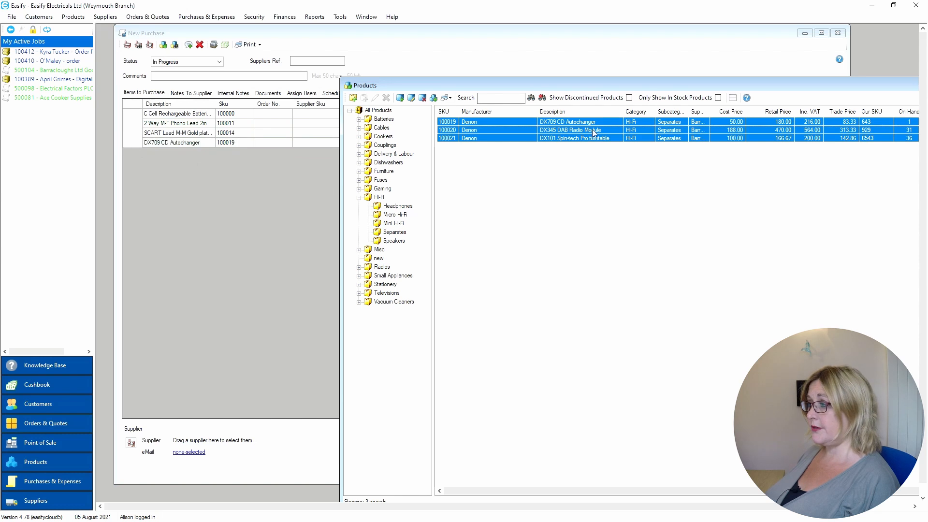
Step: From all products, add SKUs 100003, 100014, 100021 and 100030 to the purchase as one multiple selection and return to the purchase
{"action": "left_click", "coordinate": [389, 110]}
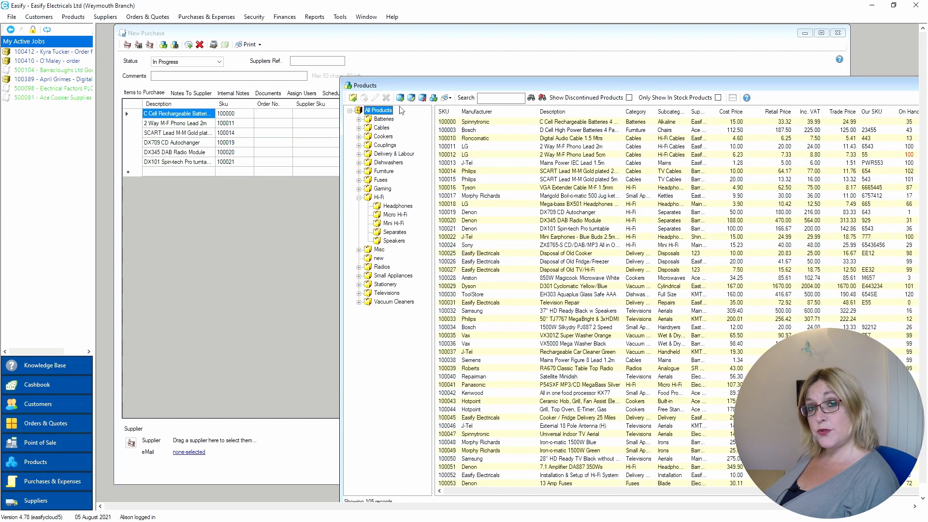
{"action": "left_click", "coordinate": [483, 131]}
{"action": "left_click", "coordinate": [468, 171], "text": "ctrl"}
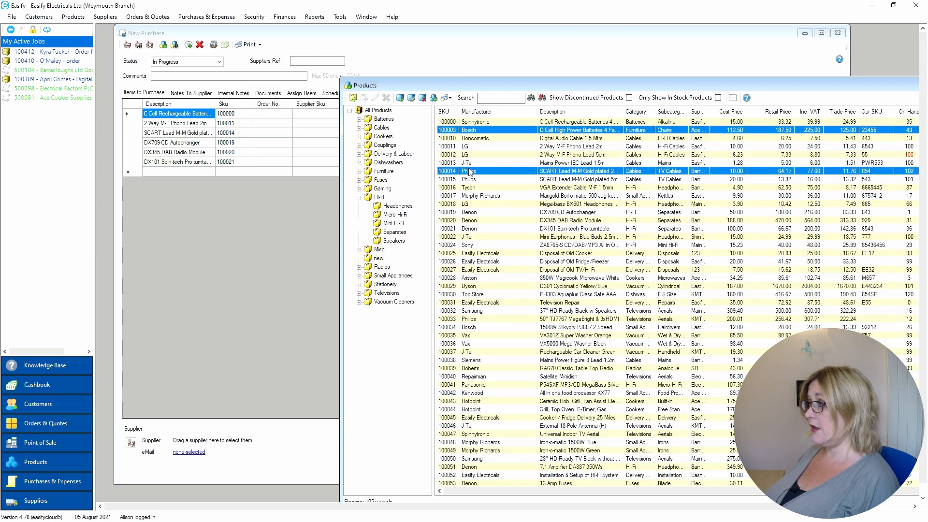
{"action": "left_click", "coordinate": [467, 229], "text": "ctrl"}
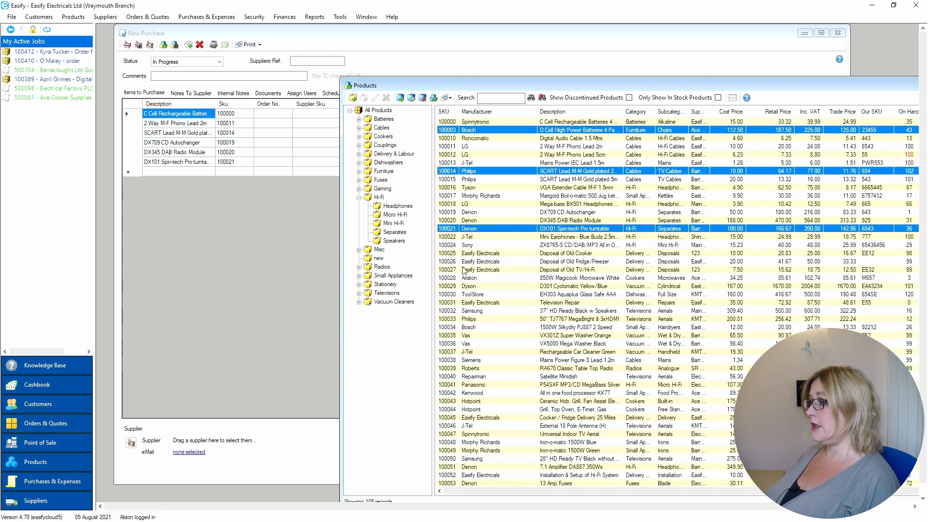
{"action": "left_click", "coordinate": [469, 294], "text": "ctrl"}
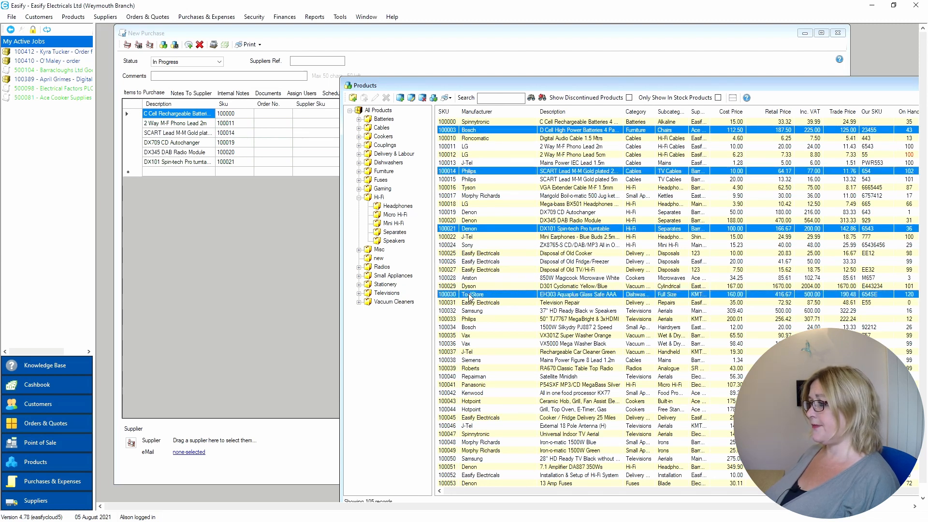
{"action": "left_click_drag", "start_coordinate": [482, 230], "coordinate": [181, 201]}
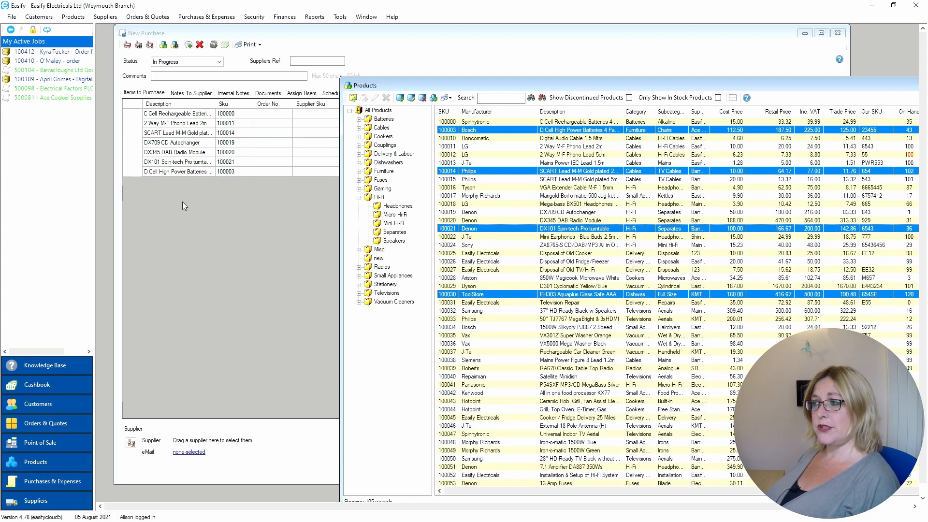
{"action": "left_click", "coordinate": [226, 206]}
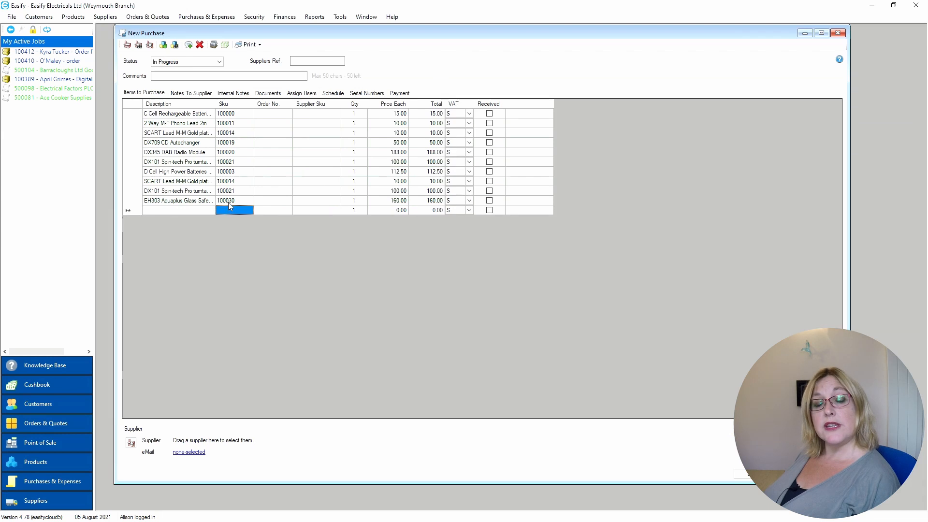
Step: Search for products matching "tv" and add the Universal Indoor TV Aerial to the purchase
{"action": "left_click", "coordinate": [176, 47]}
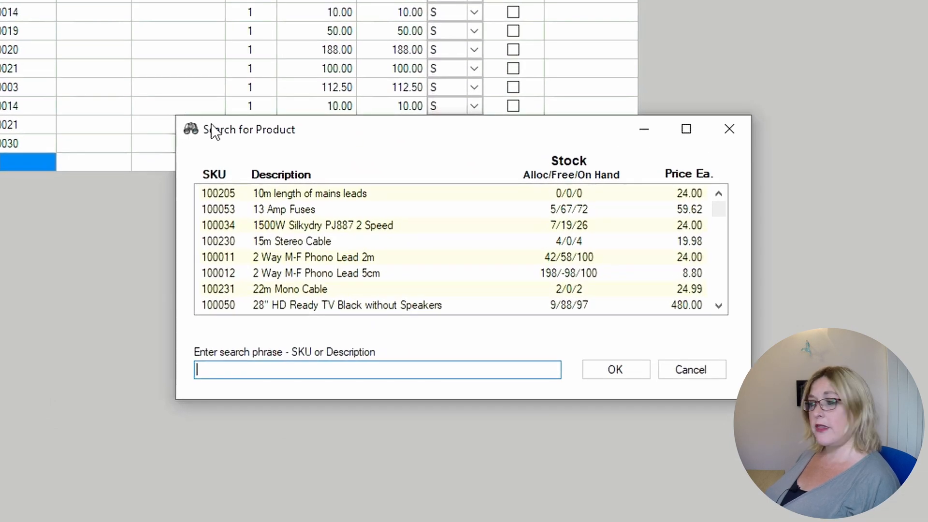
{"action": "type", "text": "tv"}
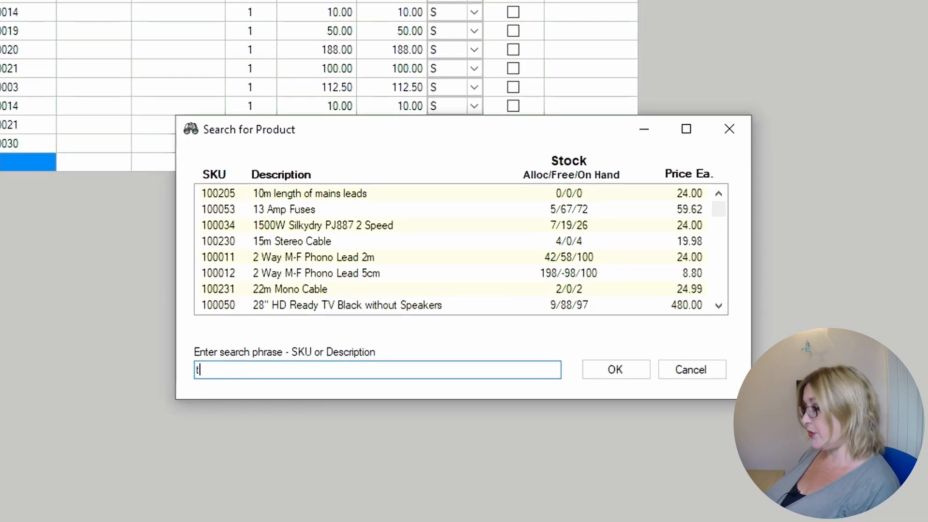
{"action": "left_click", "coordinate": [326, 225]}
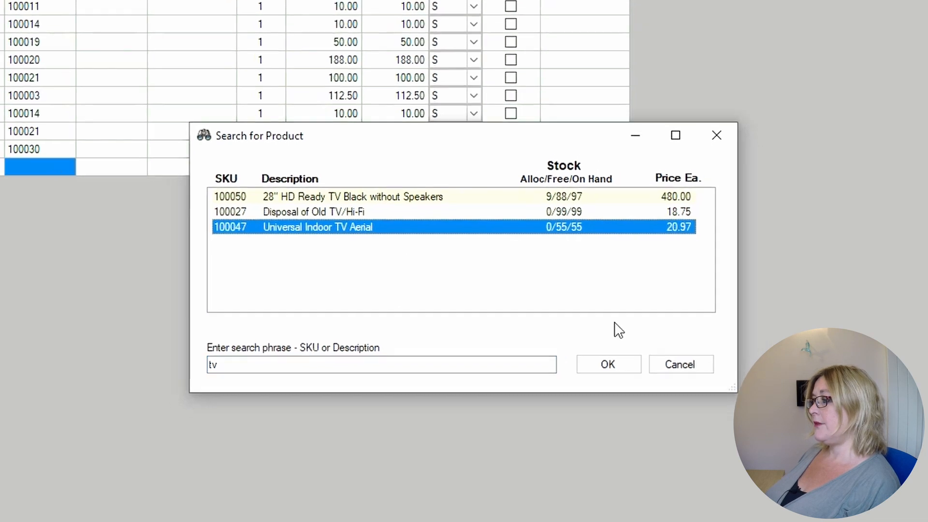
{"action": "left_click", "coordinate": [615, 369]}
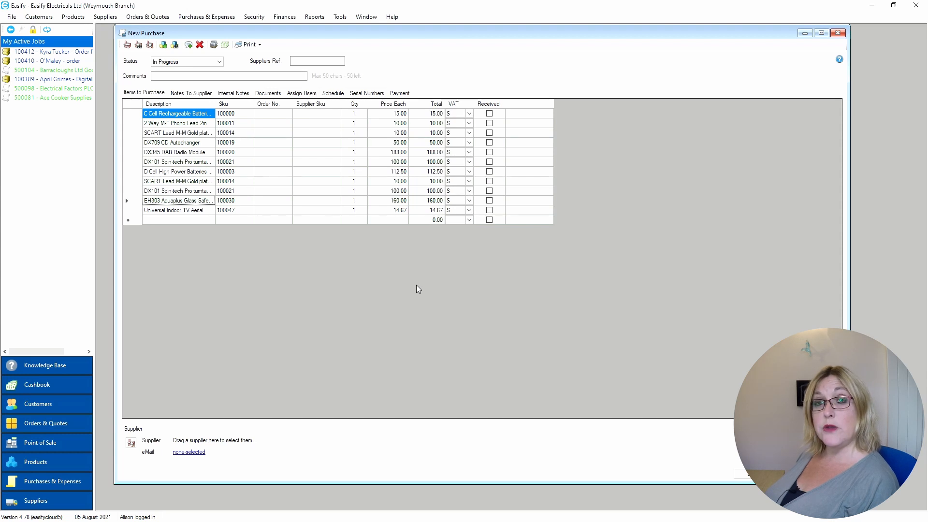
Step: Add two more purchase lines by entering their SKUs directly, 100050 and 100021
{"action": "left_click", "coordinate": [223, 220]}
{"action": "left_click", "coordinate": [225, 221]}
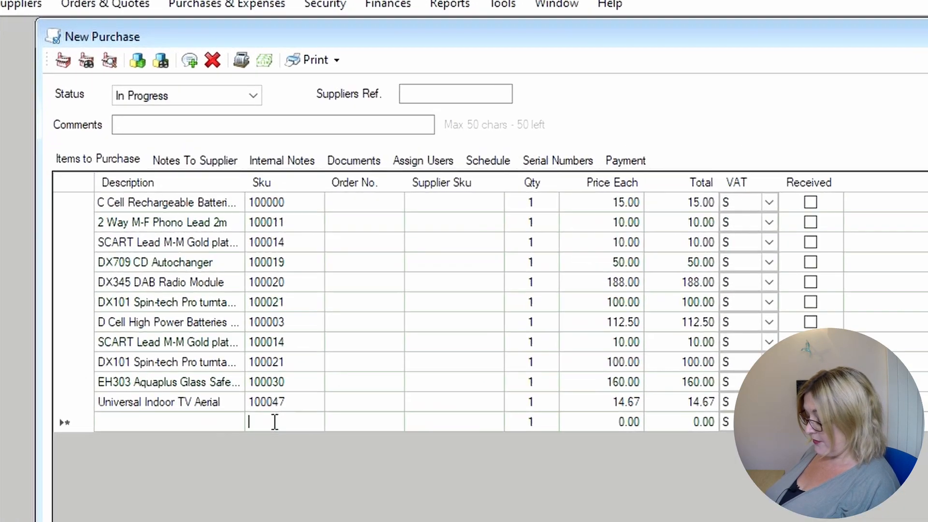
{"action": "type", "text": "100050"}
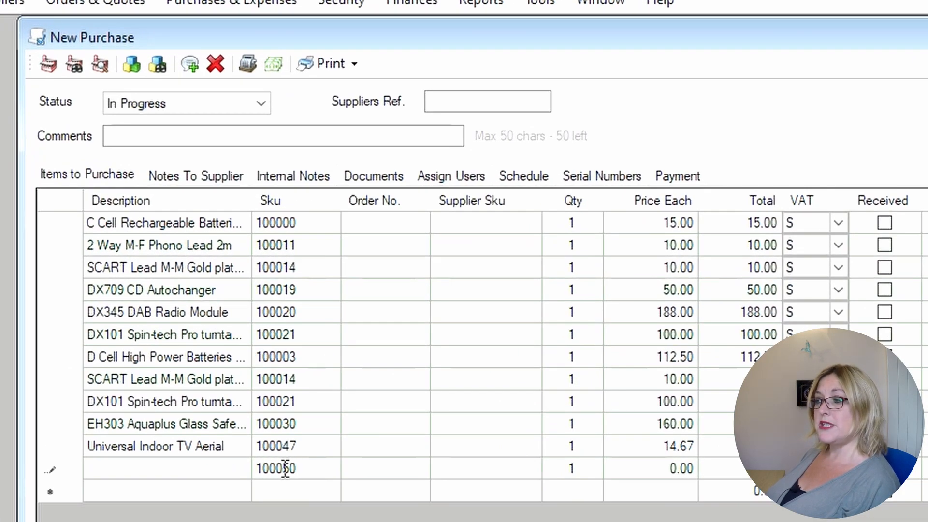
{"action": "key", "text": "Return"}
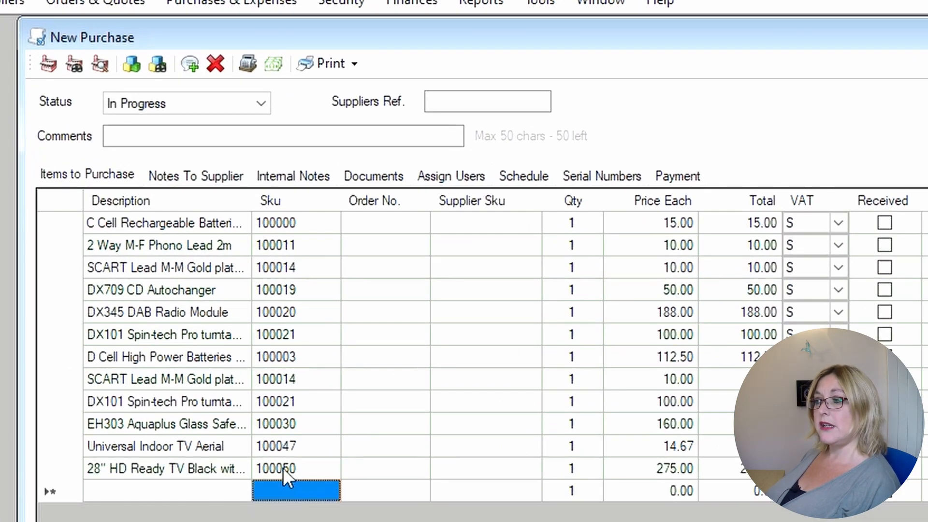
{"action": "type", "text": "1000"}
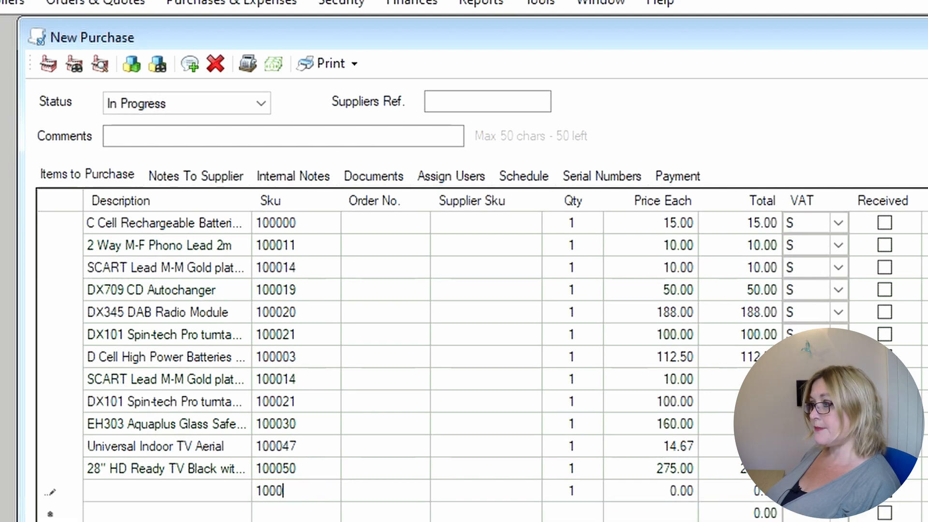
{"action": "type", "text": "21"}
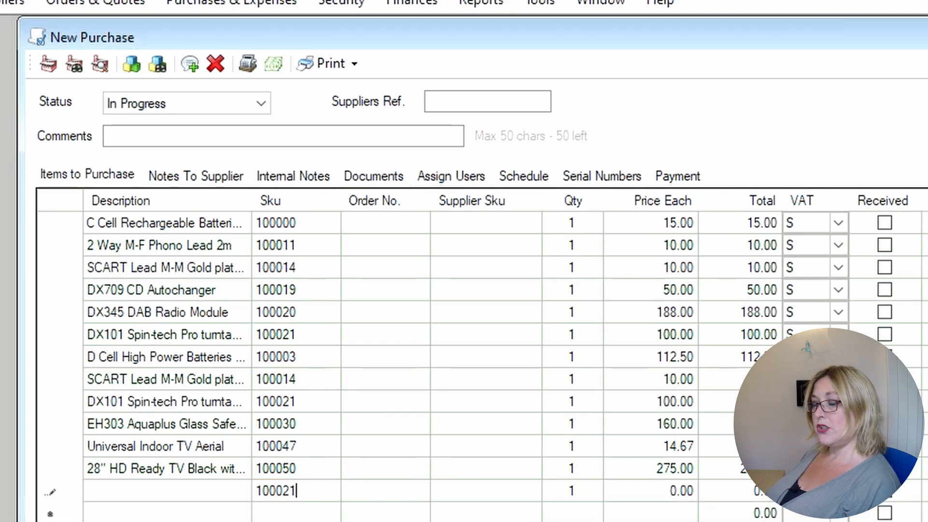
{"action": "key", "text": "Return"}
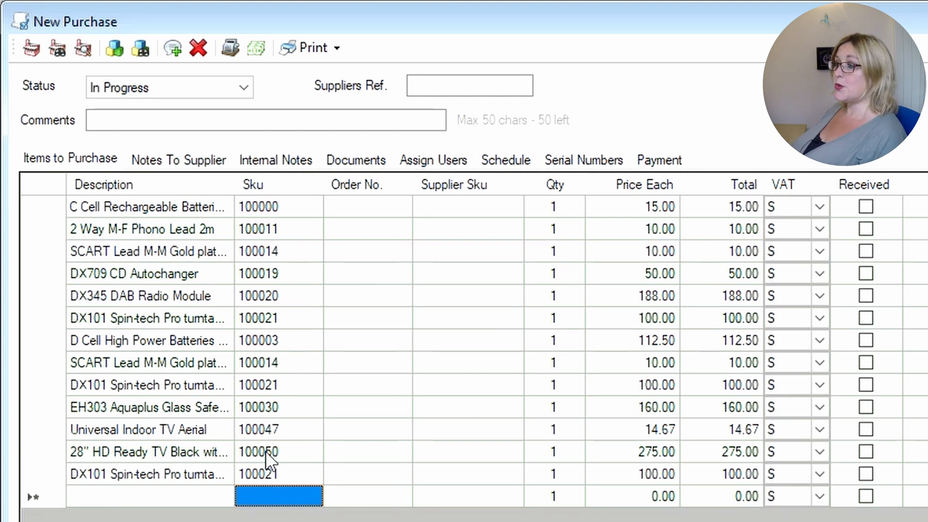
Step: Enter the customer's order number on the 28" HD Ready TV line and the last DX101 Spin-tech Pro turntable line
{"action": "left_click", "coordinate": [344, 454]}
{"action": "left_click", "coordinate": [353, 456]}
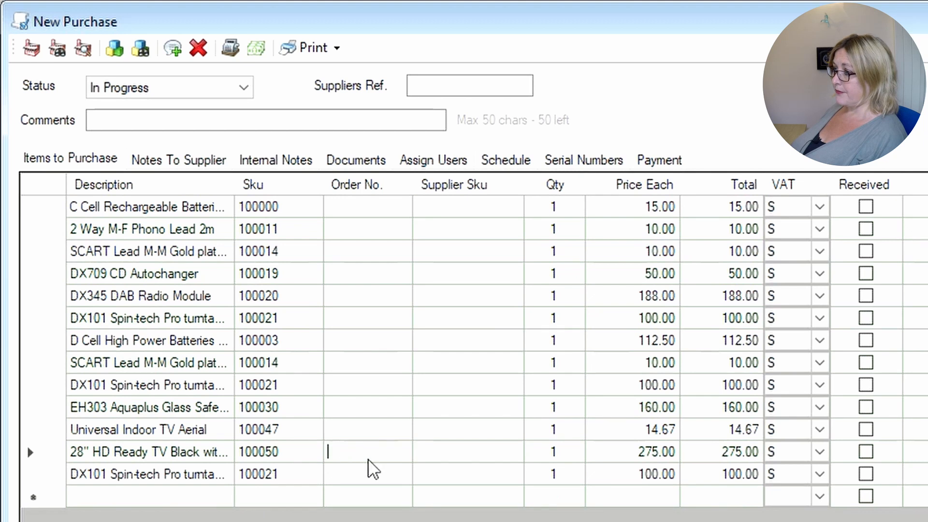
{"action": "type", "text": "100500"}
{"action": "key", "text": "Return"}
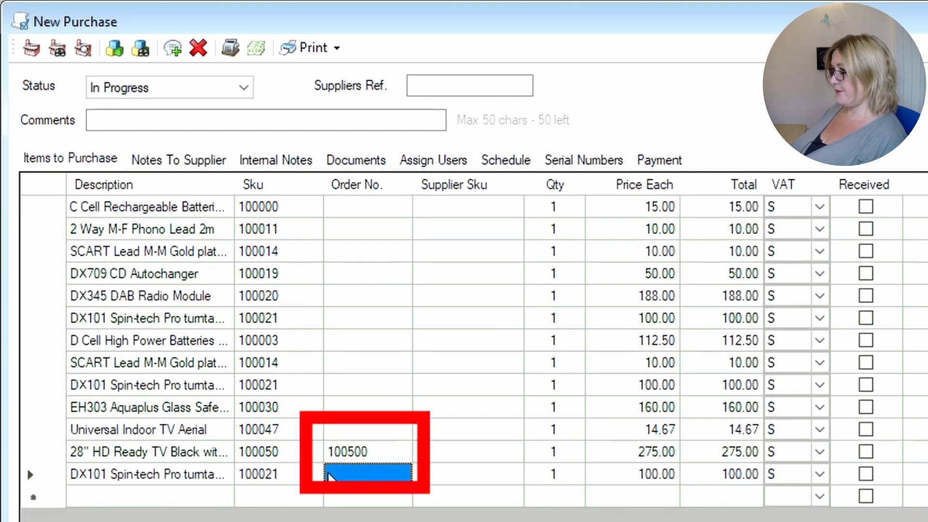
{"action": "type", "text": "100500"}
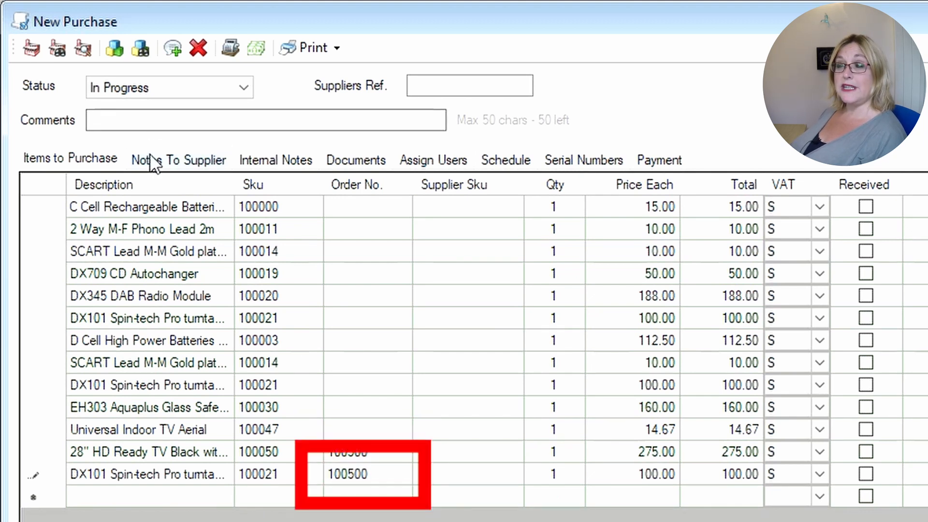
Step: Assign Barracloughs Ltd as the purchase's supplier and enter "Stock" as the comment
{"action": "left_click", "coordinate": [62, 50]}
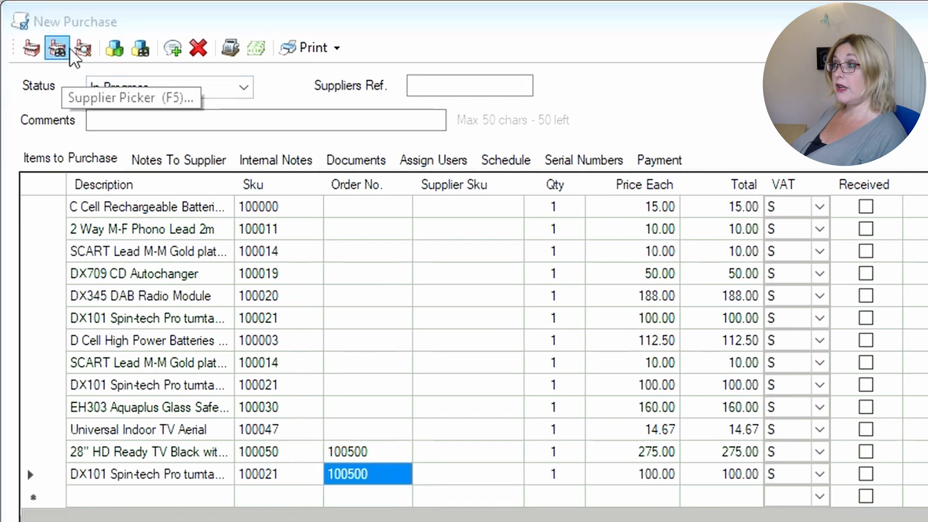
{"action": "double_click", "coordinate": [339, 319]}
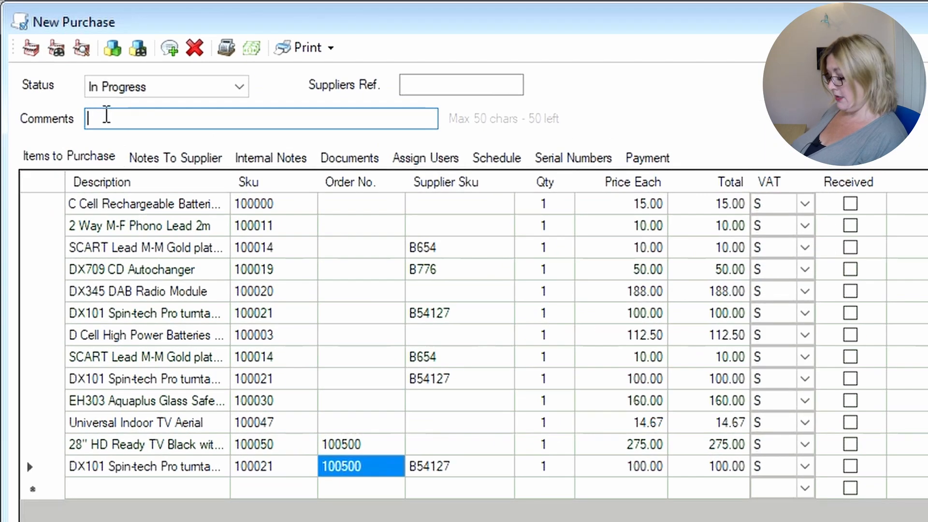
{"action": "type", "text": "Stock"}
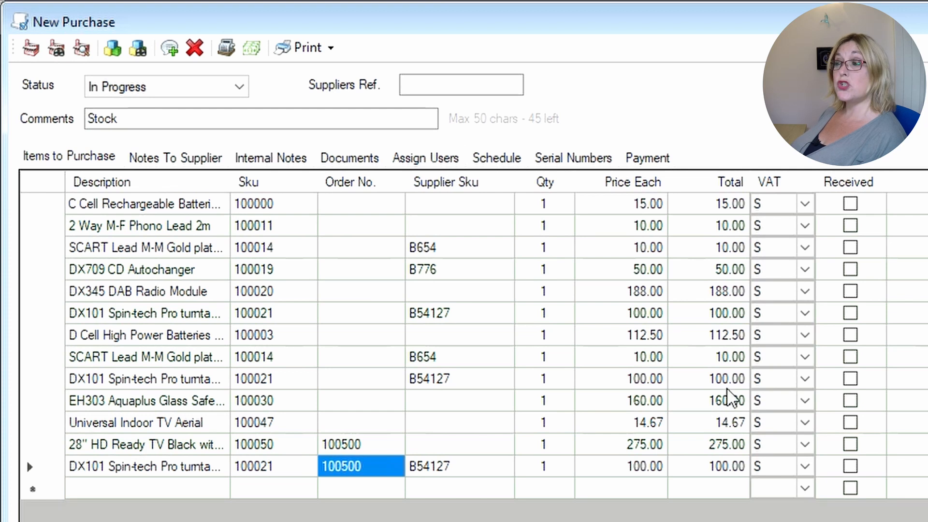
Step: Set the purchase's status to On Order and save the changes
{"action": "left_click", "coordinate": [240, 90]}
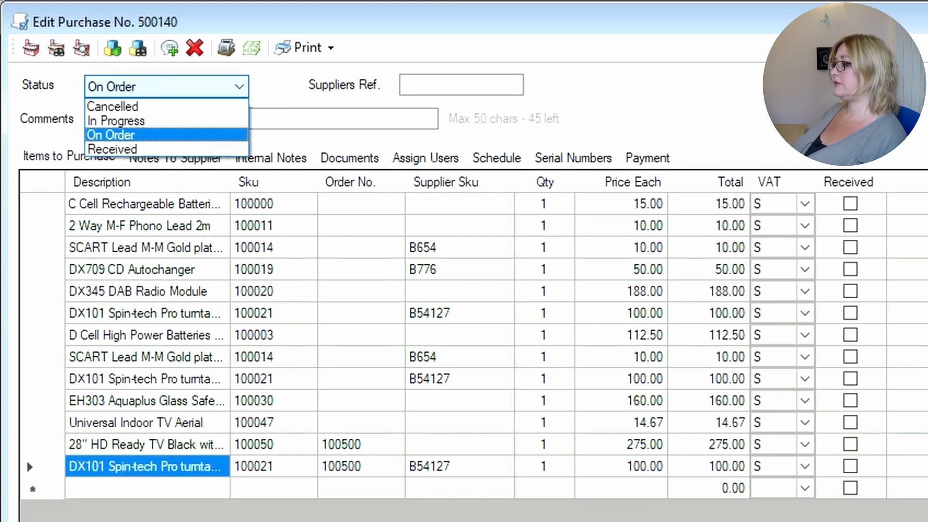
{"action": "left_click", "coordinate": [750, 473]}
{"action": "left_click", "coordinate": [750, 474]}
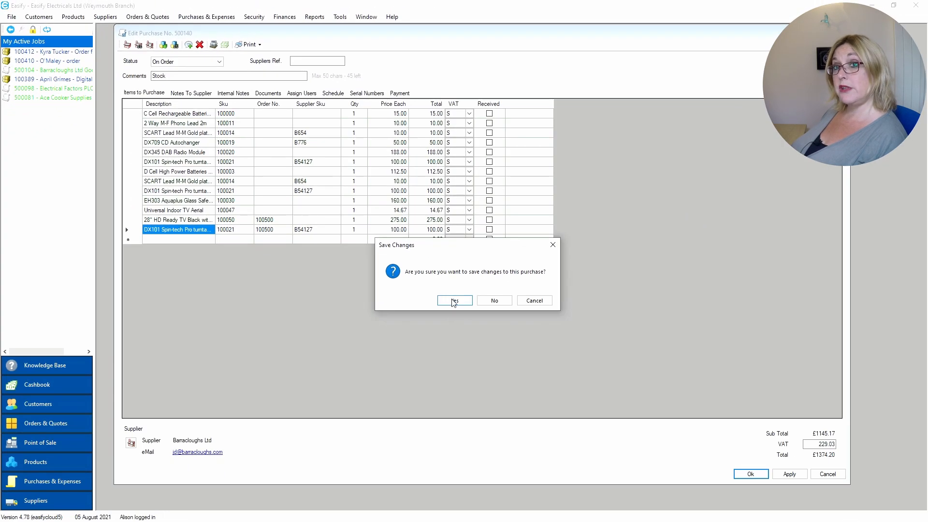
{"action": "left_click", "coordinate": [453, 301]}
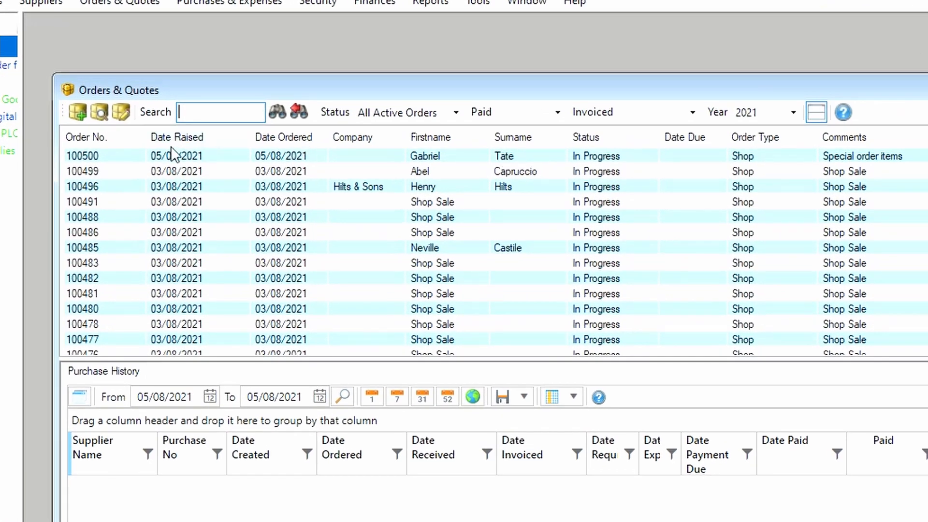
Step: Examine the purchase history of the sales order commented "Special order items"
{"action": "left_click", "coordinate": [167, 100]}
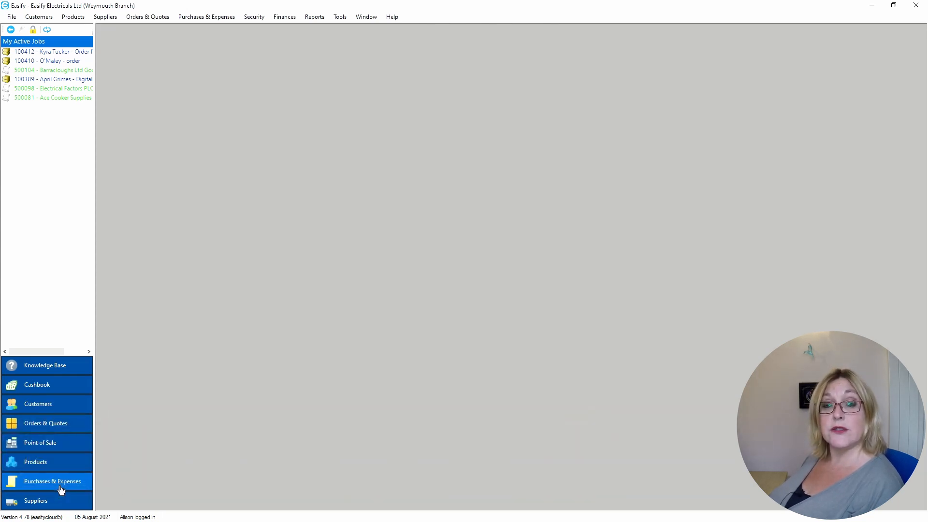
Step: Create a new purchase with the comment "Rent"
{"action": "left_click", "coordinate": [61, 490]}
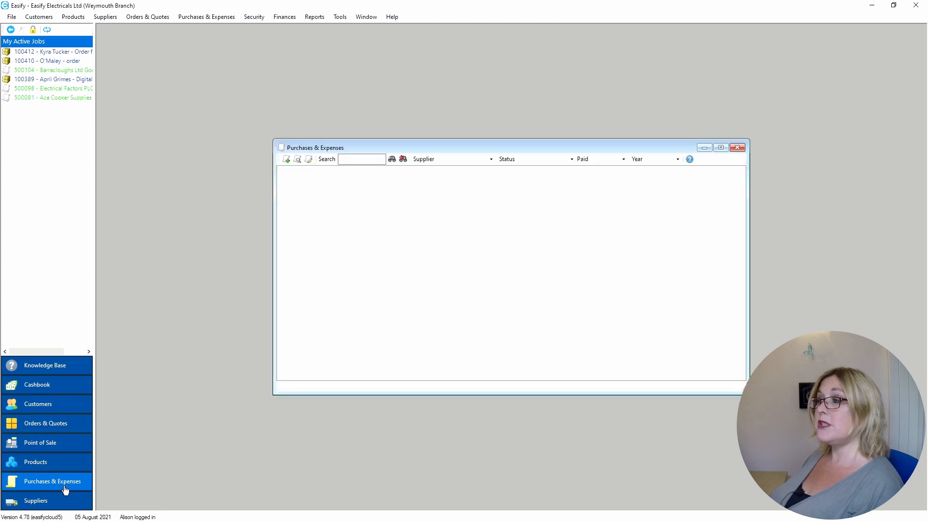
{"action": "left_click", "coordinate": [285, 157]}
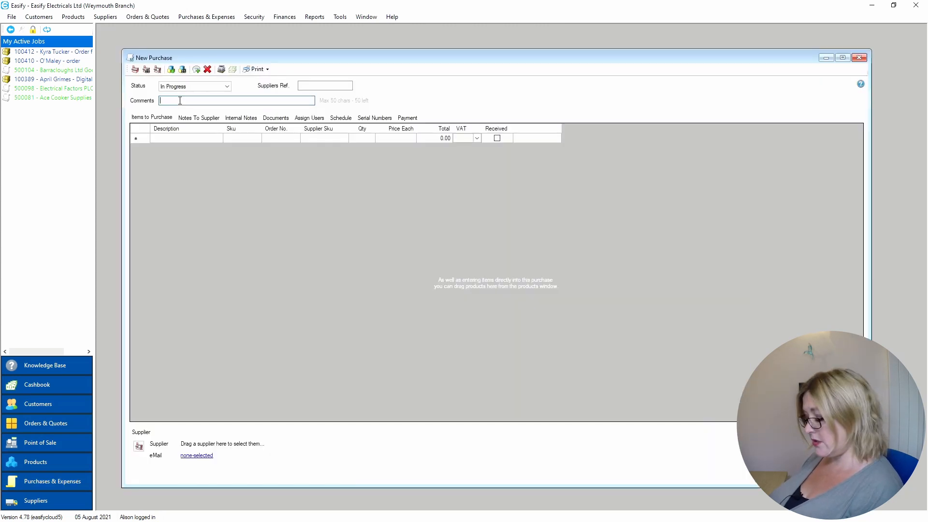
{"action": "type", "text": "Re"}
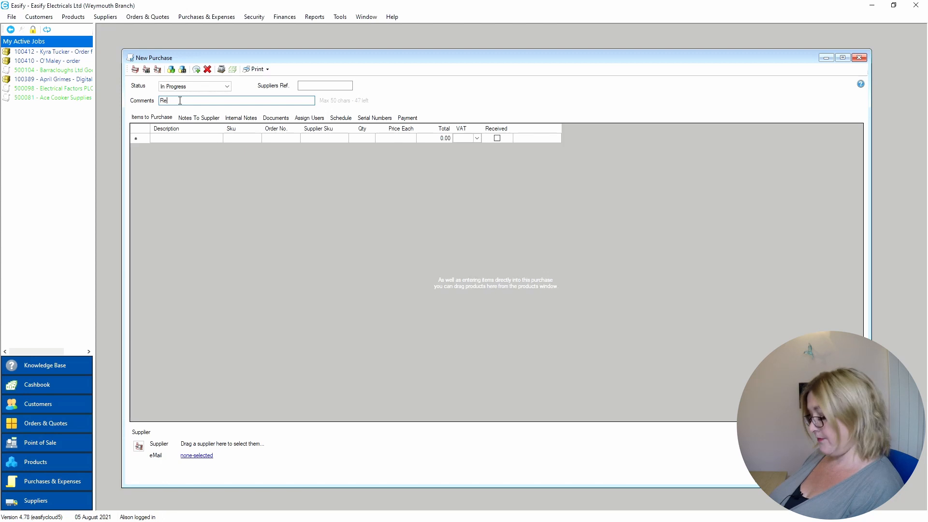
{"action": "type", "text": "nt"}
Step: Add a purchase line described as "Rent" with a price of 500 and VAT code E
{"action": "key", "text": "Tab"}
{"action": "type", "text": "Rent"}
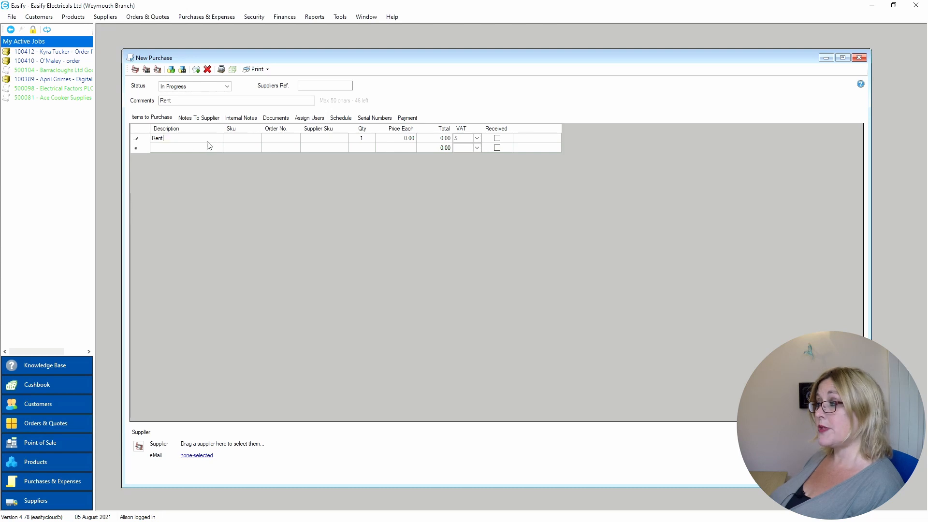
{"action": "left_click", "coordinate": [411, 138]}
{"action": "type", "text": "500"}
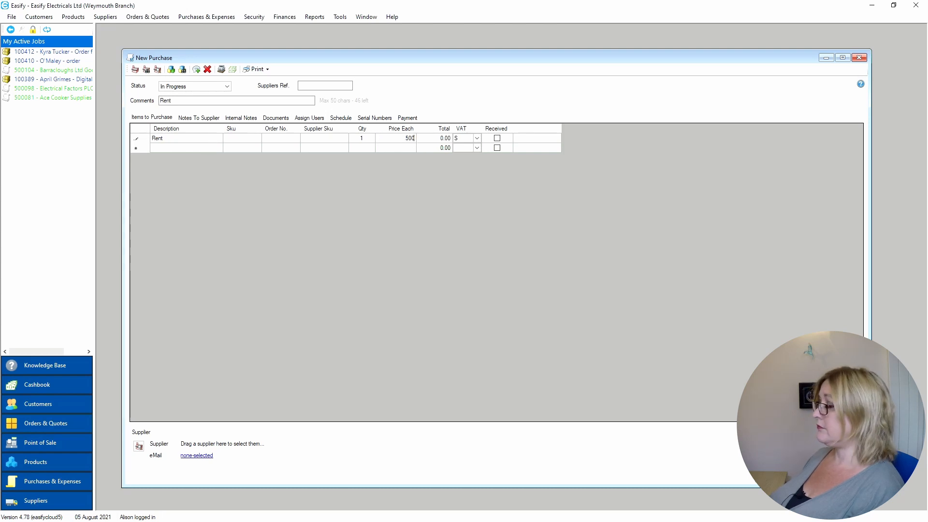
{"action": "left_click", "coordinate": [477, 139]}
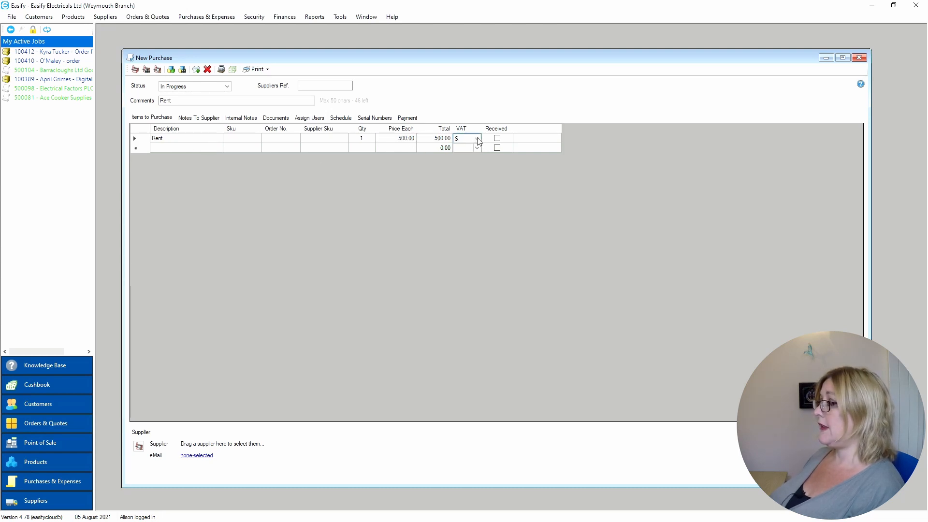
{"action": "left_click", "coordinate": [477, 140]}
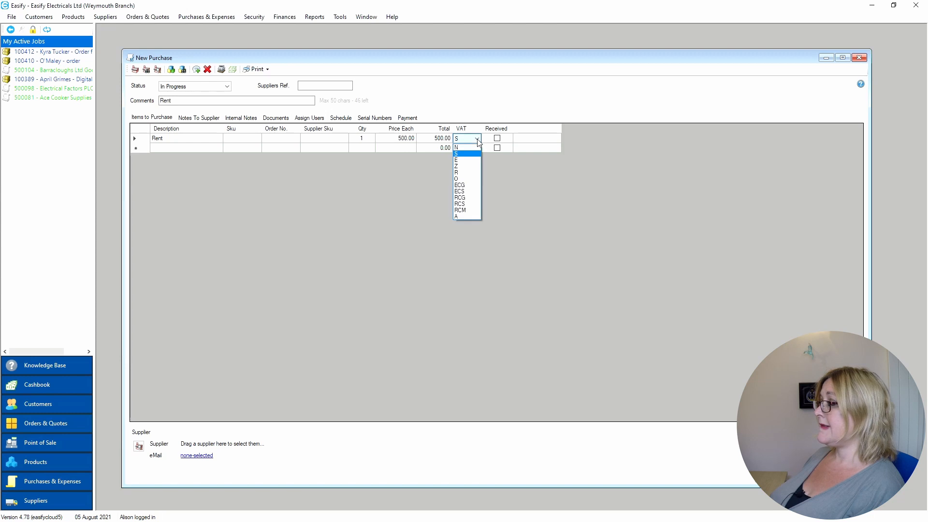
{"action": "left_click", "coordinate": [460, 160]}
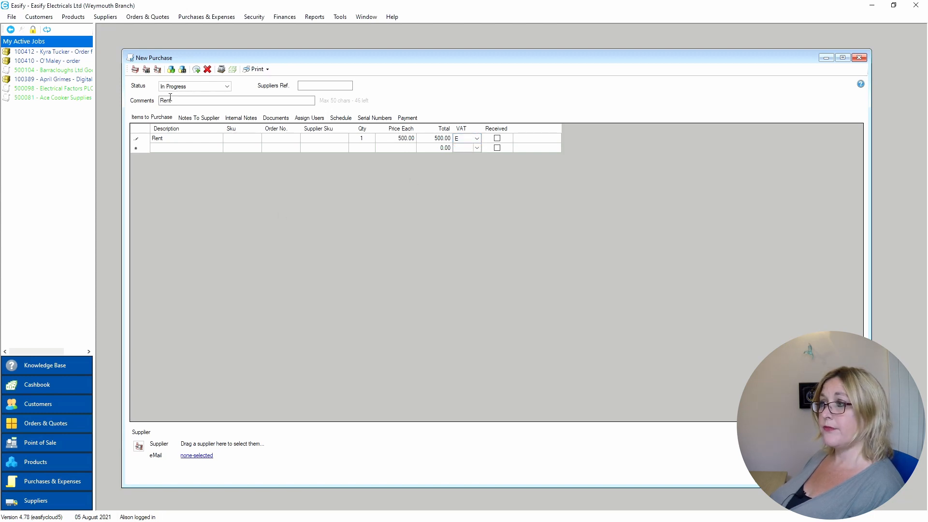
Step: Assign Landlord as the rent purchase's supplier and set its purchase type to Rent
{"action": "left_click", "coordinate": [146, 69]}
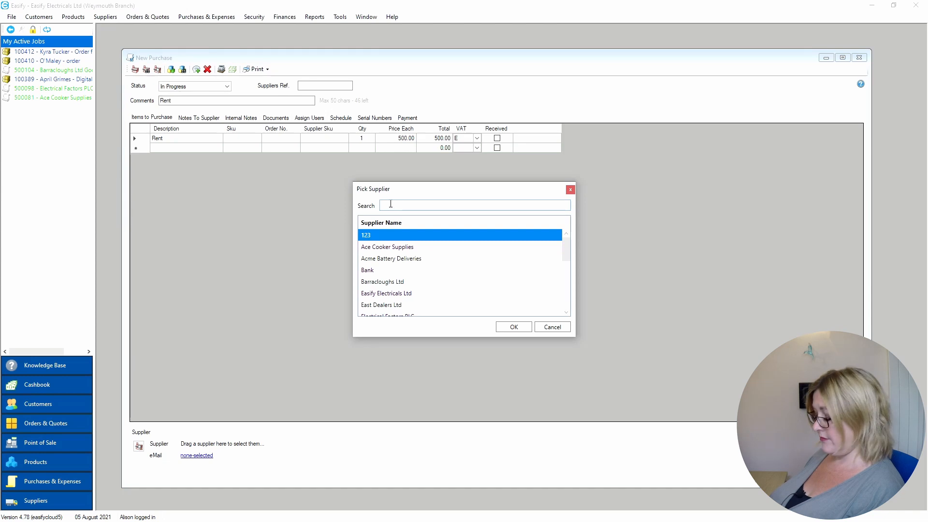
{"action": "type", "text": "land"}
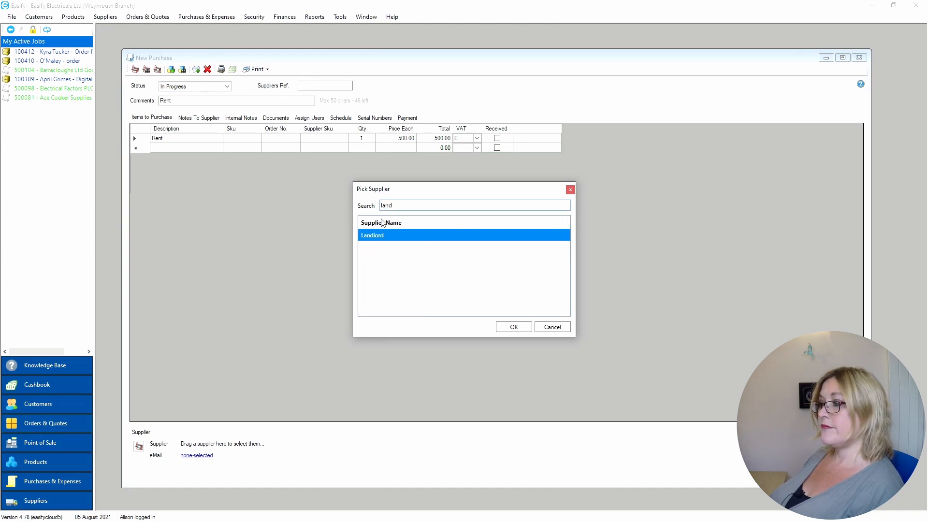
{"action": "double_click", "coordinate": [384, 235]}
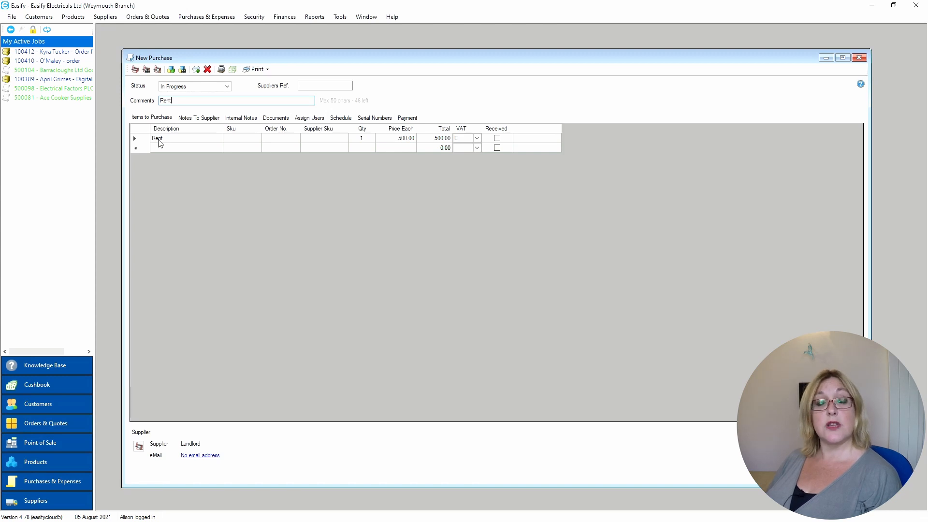
{"action": "left_click", "coordinate": [407, 118]}
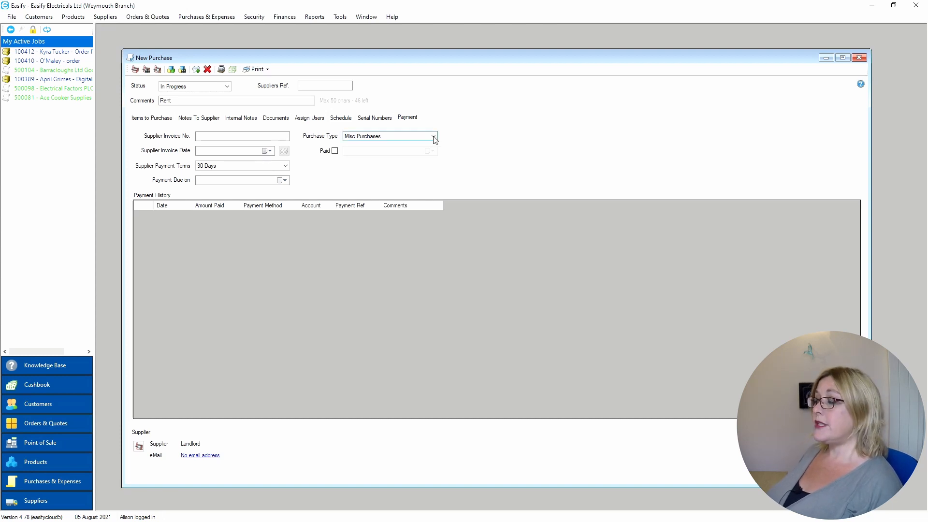
{"action": "left_click", "coordinate": [421, 137]}
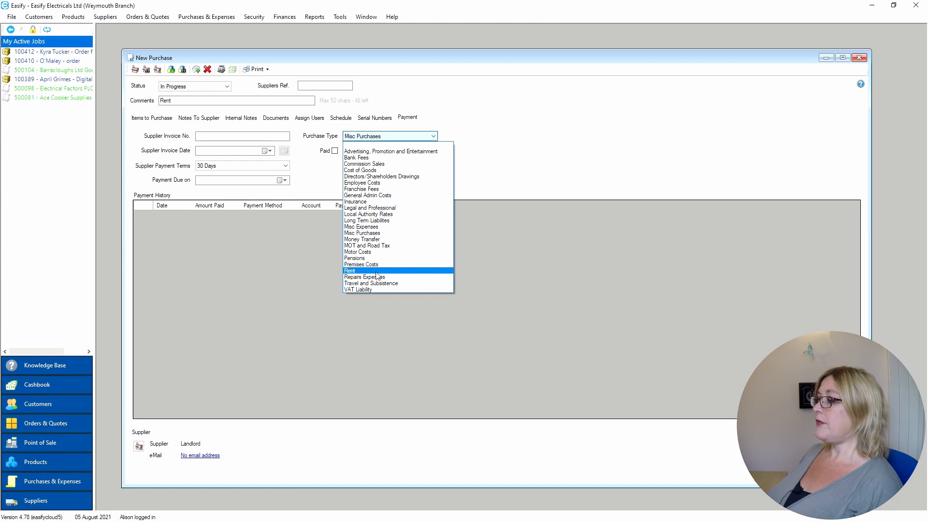
{"action": "left_click", "coordinate": [394, 271]}
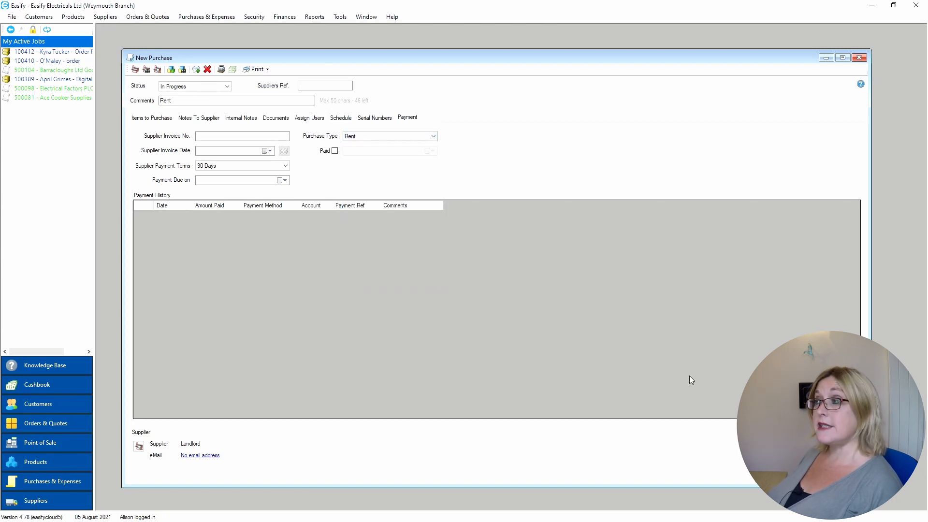
Step: Review the configured purchase types, their codes and the default purchase type in the program's purchase options
{"action": "left_click", "coordinate": [340, 17]}
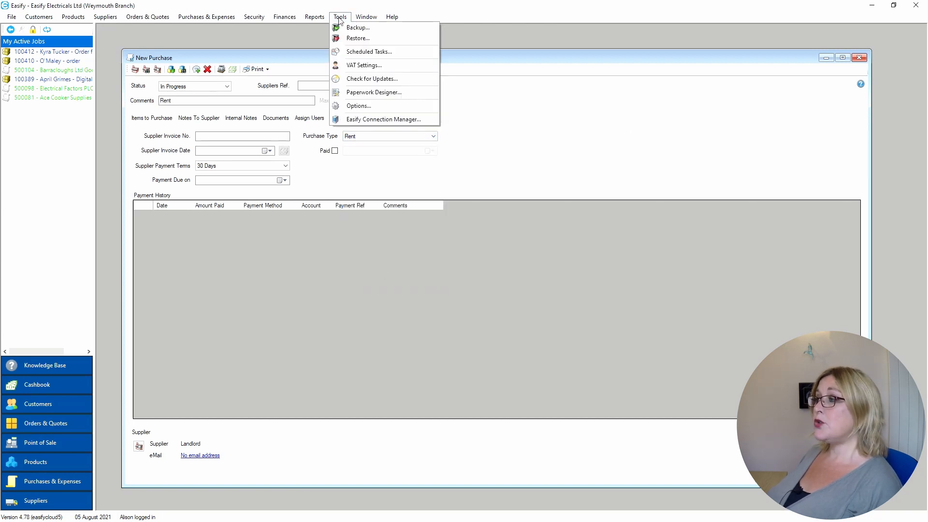
{"action": "left_click", "coordinate": [371, 102]}
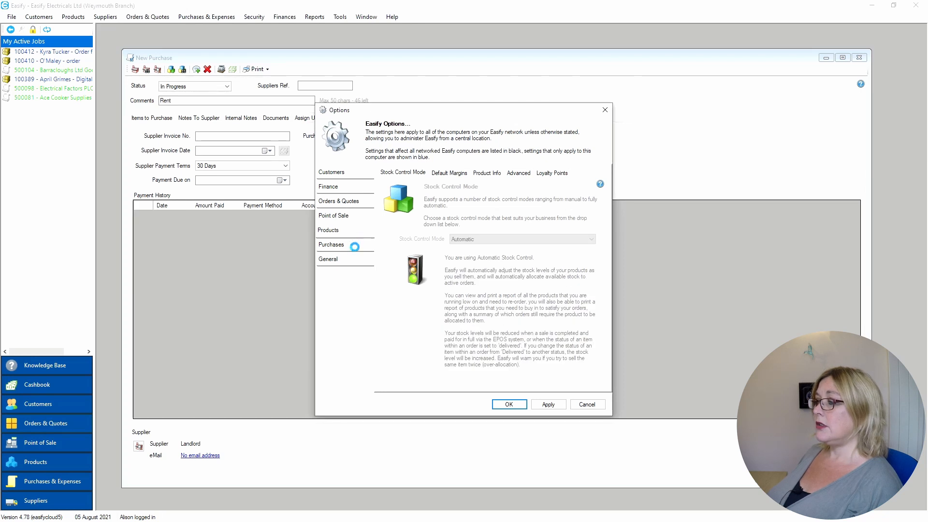
{"action": "left_click", "coordinate": [356, 248]}
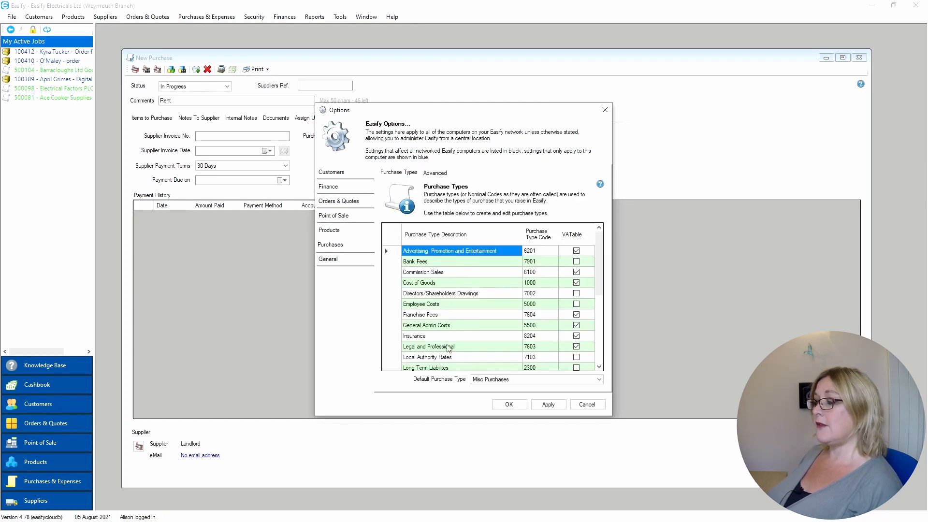
{"action": "left_click_drag", "start_coordinate": [601, 274], "coordinate": [583, 362]}
{"action": "left_click_drag", "start_coordinate": [516, 356], "coordinate": [412, 357]}
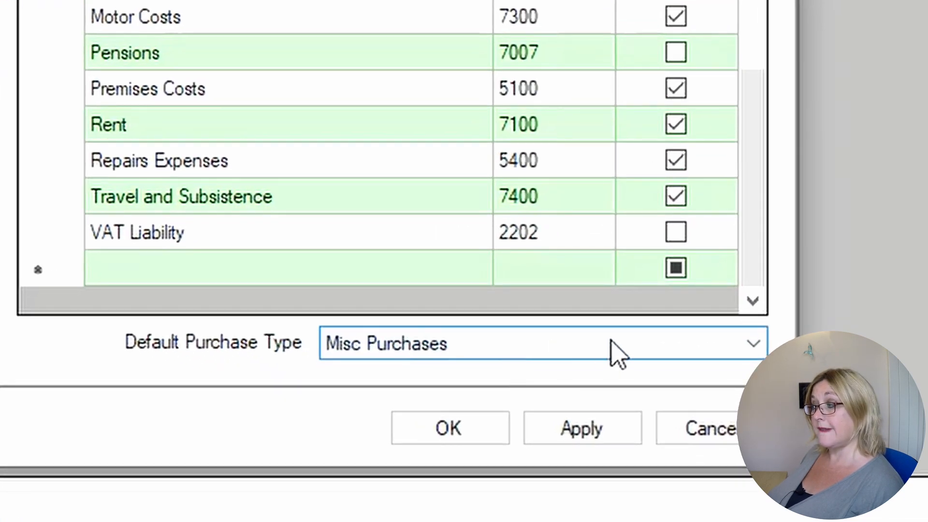
{"action": "left_click", "coordinate": [727, 438]}
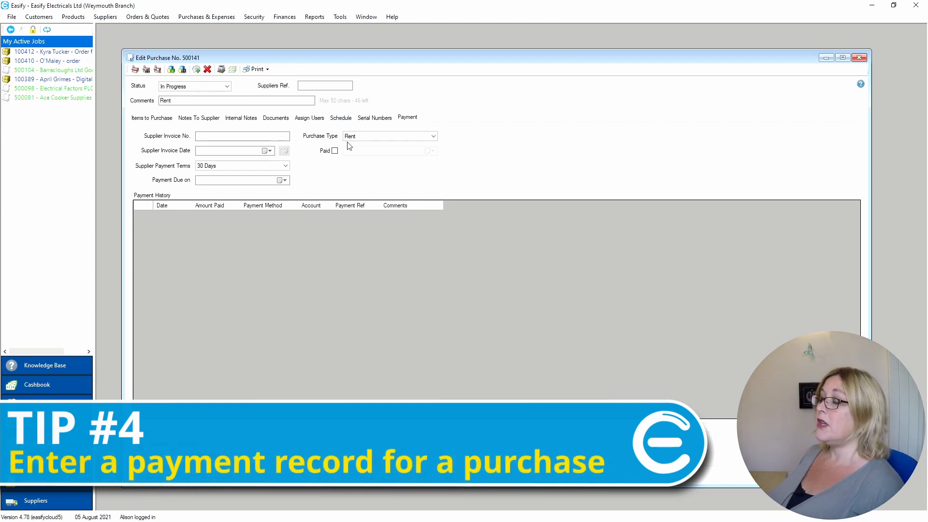
Step: Record a payment of 500 for the rent purchase from the Current account by Direct Debit
{"action": "left_click", "coordinate": [221, 70]}
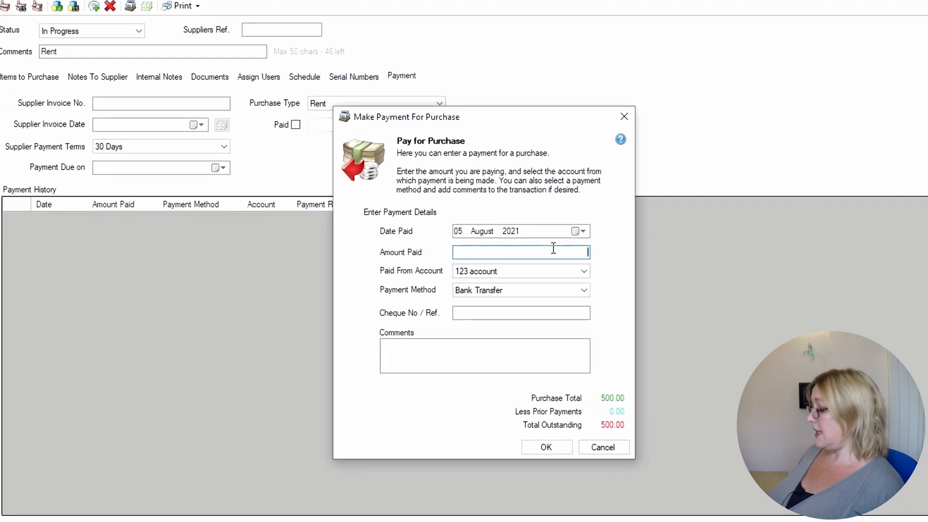
{"action": "type", "text": "500"}
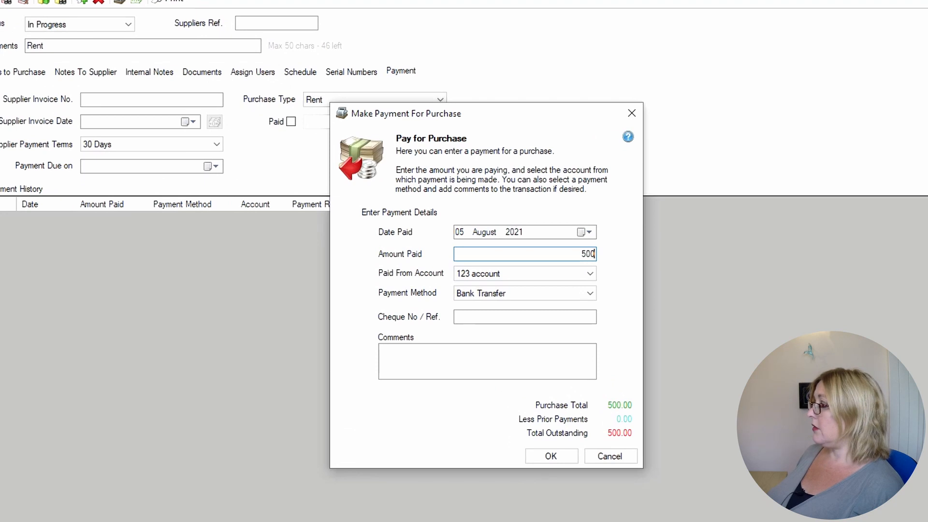
{"action": "left_click", "coordinate": [526, 275]}
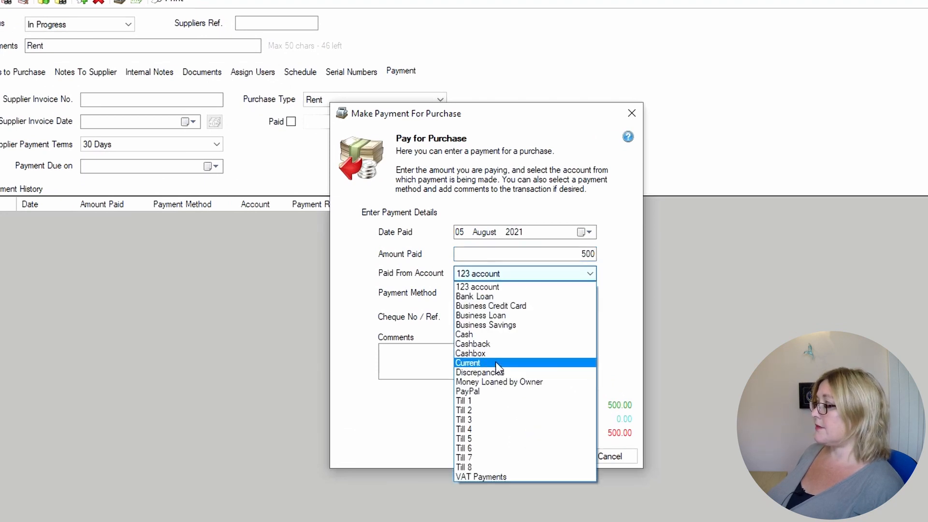
{"action": "left_click", "coordinate": [495, 361]}
{"action": "left_click", "coordinate": [512, 293]}
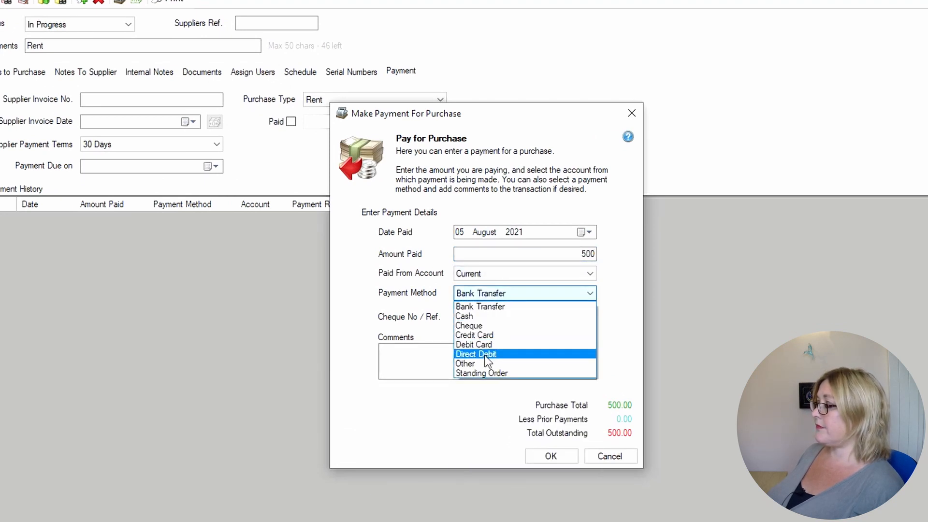
{"action": "left_click", "coordinate": [485, 354]}
{"action": "left_click", "coordinate": [550, 457]}
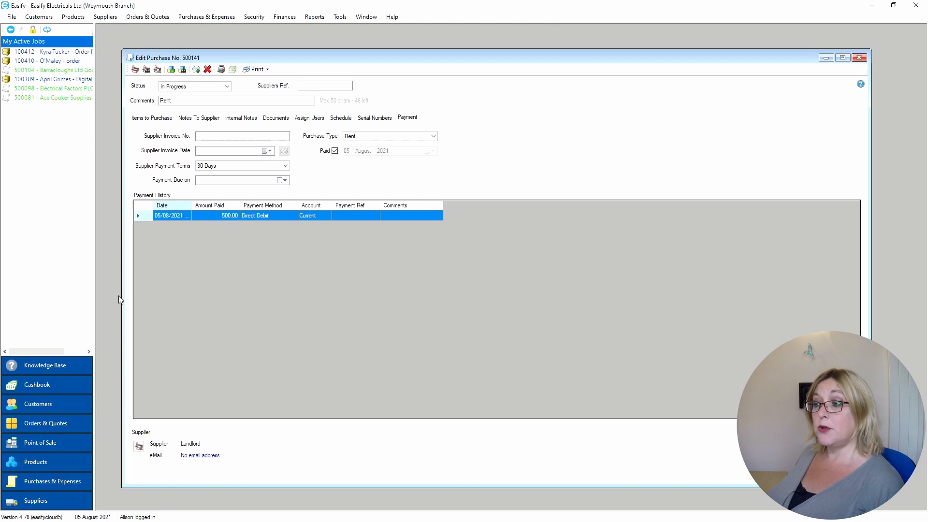
Step: List the Cashbook transactions dated from 01 August 2021 to 05 August 2021
{"action": "left_click", "coordinate": [67, 391]}
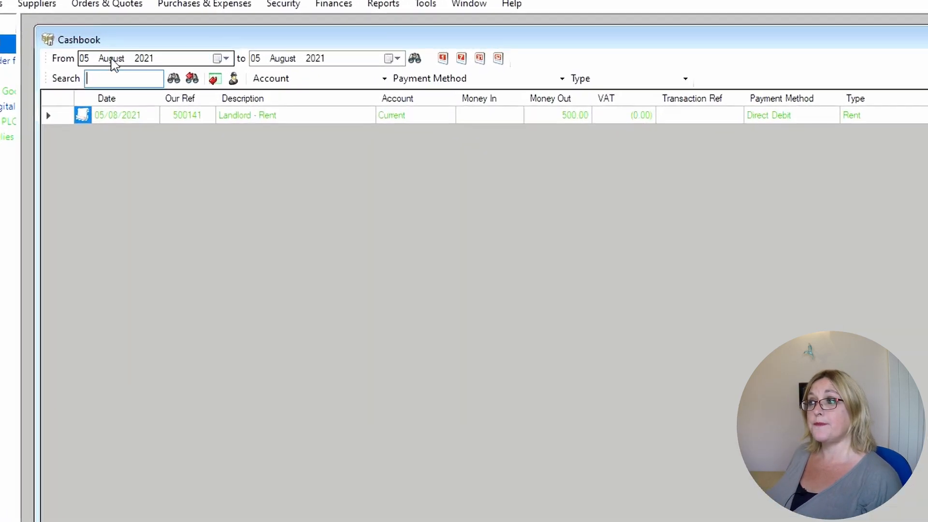
{"action": "left_click", "coordinate": [78, 59]}
{"action": "type", "text": "01"}
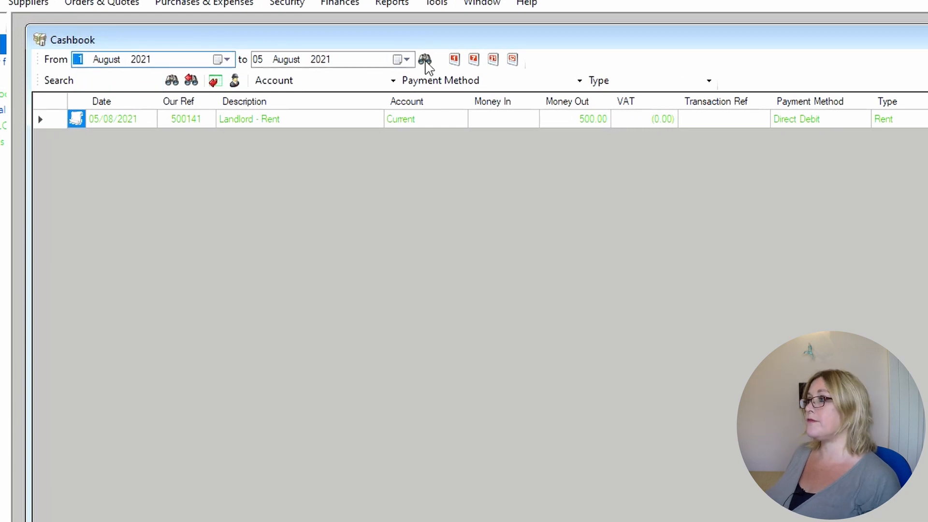
{"action": "left_click", "coordinate": [424, 58]}
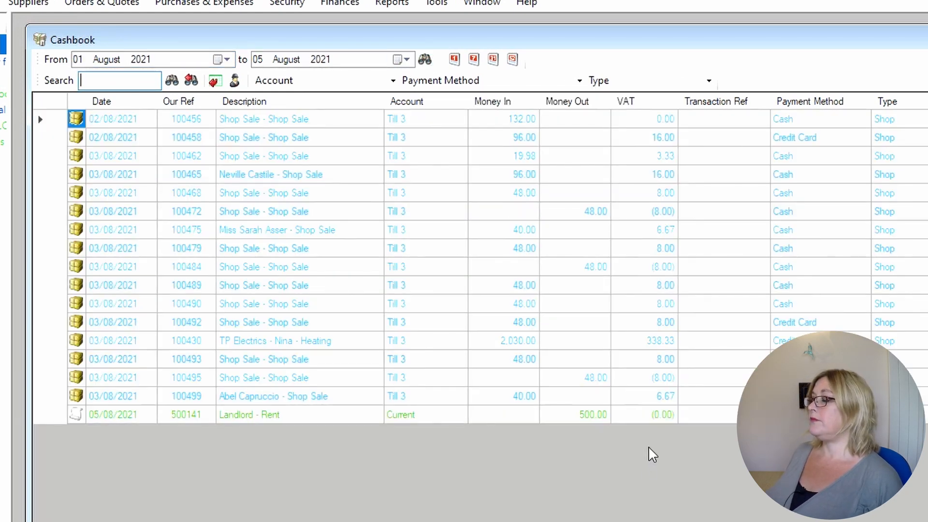